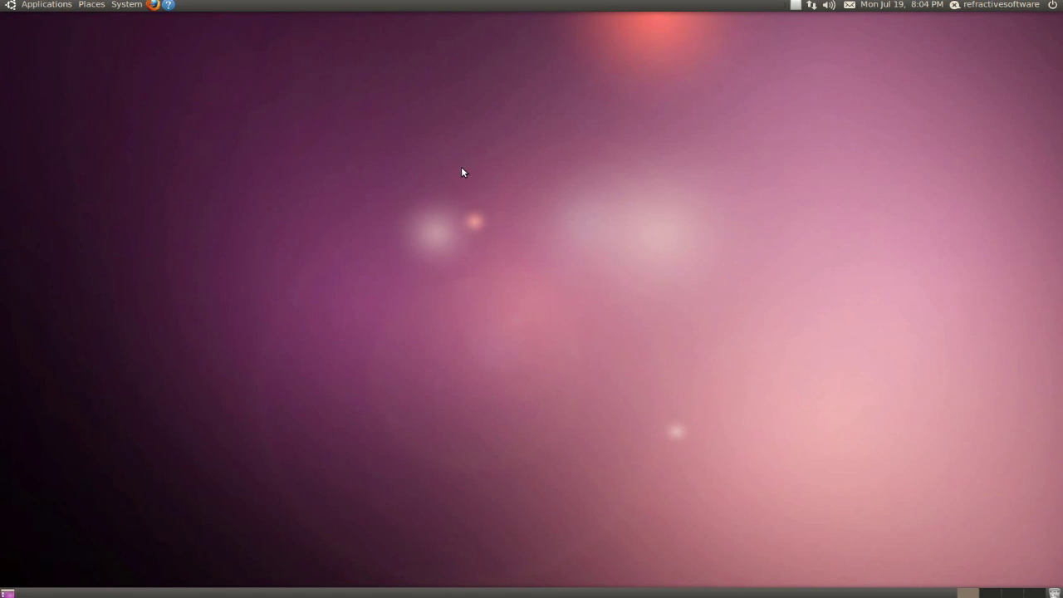
click(156, 6)
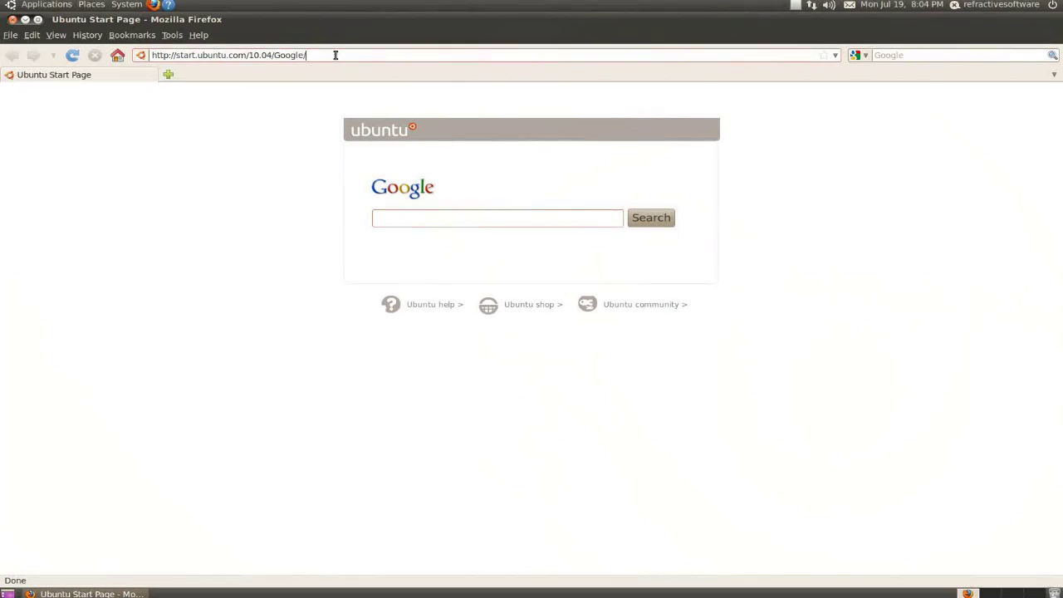
click(337, 54)
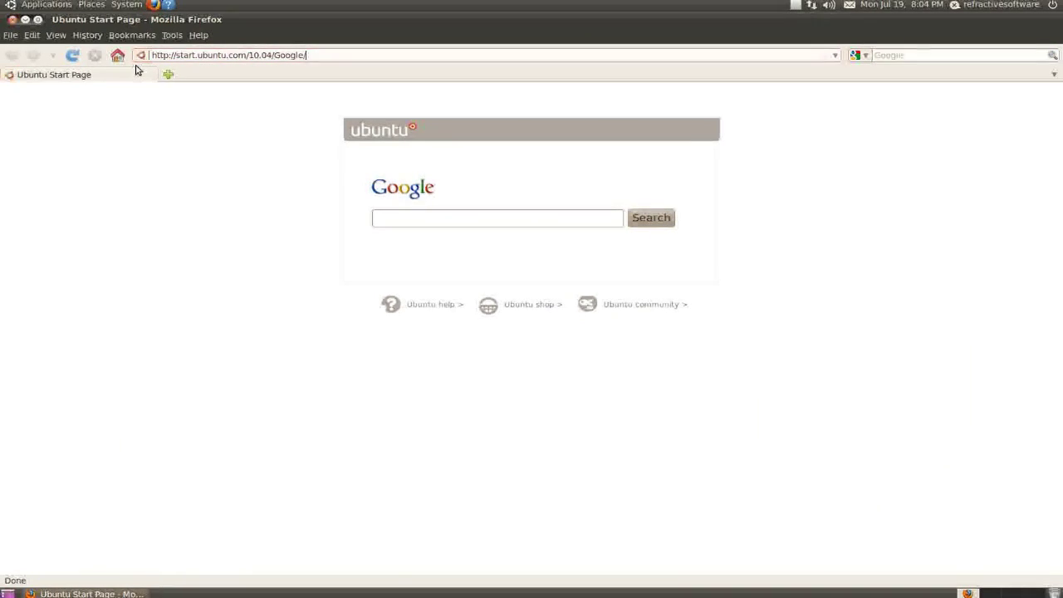
key(BackSpace)
key(BackSpace)
key(BackSpace)
key(BackSpace)
key(BackSpace)
key(BackSpace)
key(BackSpace)
key(BackSpace)
key(BackSpace)
key(BackSpace)
key(BackSpace)
key(BackSpace)
key(BackSpace)
key(BackSpace)
key(BackSpace)
key(BackSpace)
key(BackSpace)
key(BackSpace)
key(BackSpace)
key(BackSpace)
key(BackSpace)
key(BackSpace)
key(BackSpace)
key(BackSpace)
key(BackSpace)
key(BackSpace)
key(BackSpace)
key(BackSpace)
key(BackSpace)
key(BackSpace)
key(BackSpace)
key(BackSpace)
key(BackSpace)
key(BackSpace)
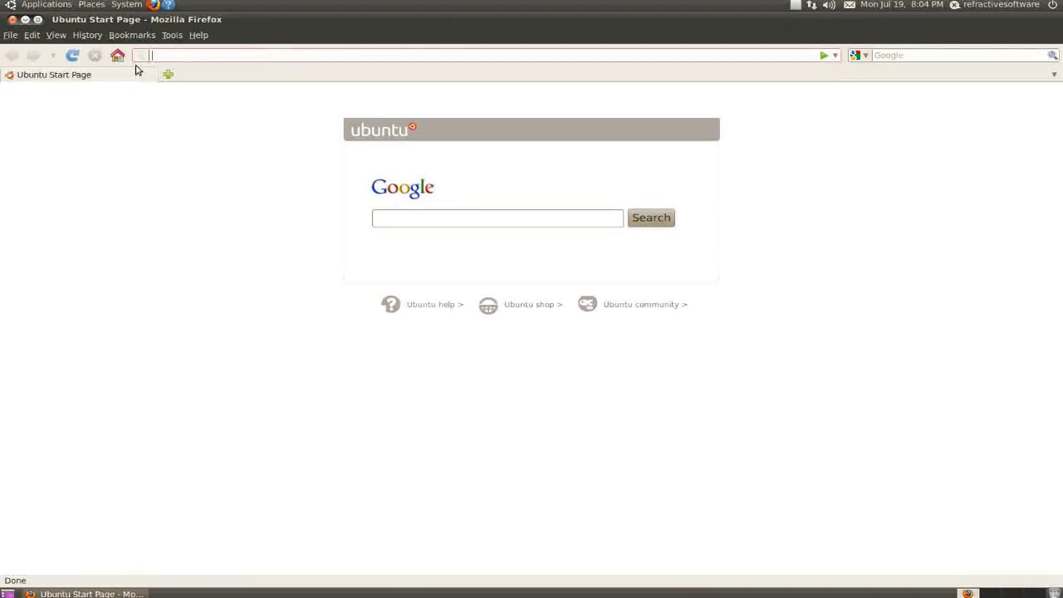
text(www.re)
click(139, 70)
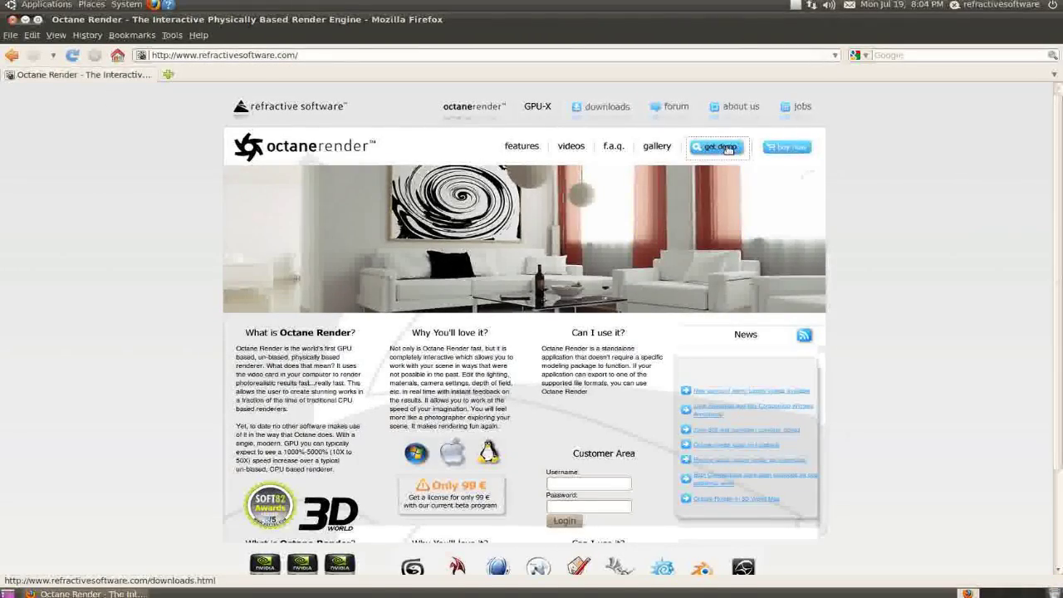
- Go to the Octane Render demo downloads page and request the x64 Linux demo download
click(723, 149)
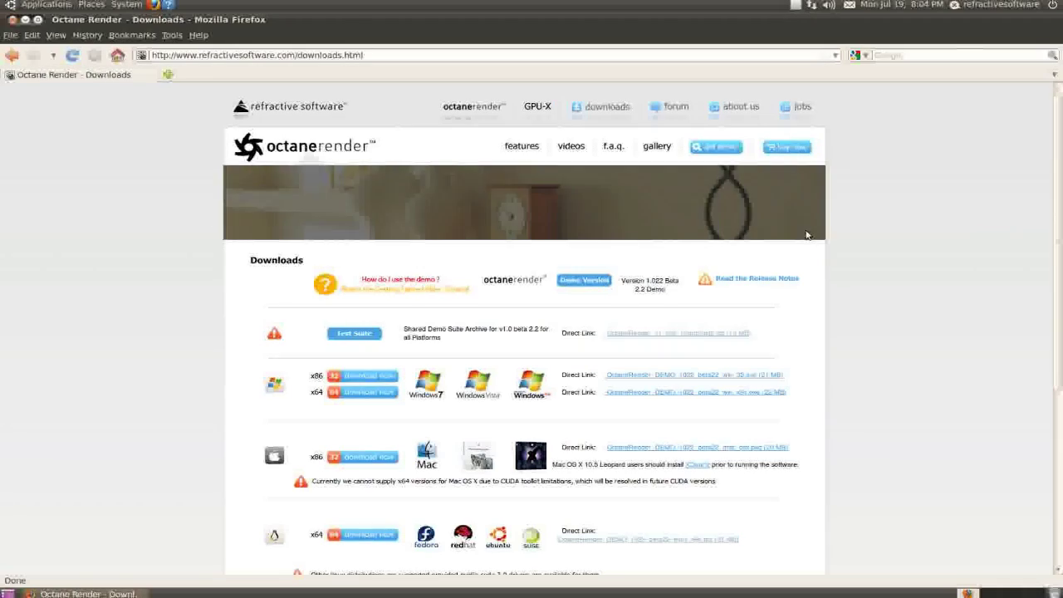
scroll(914, 231, down, 3)
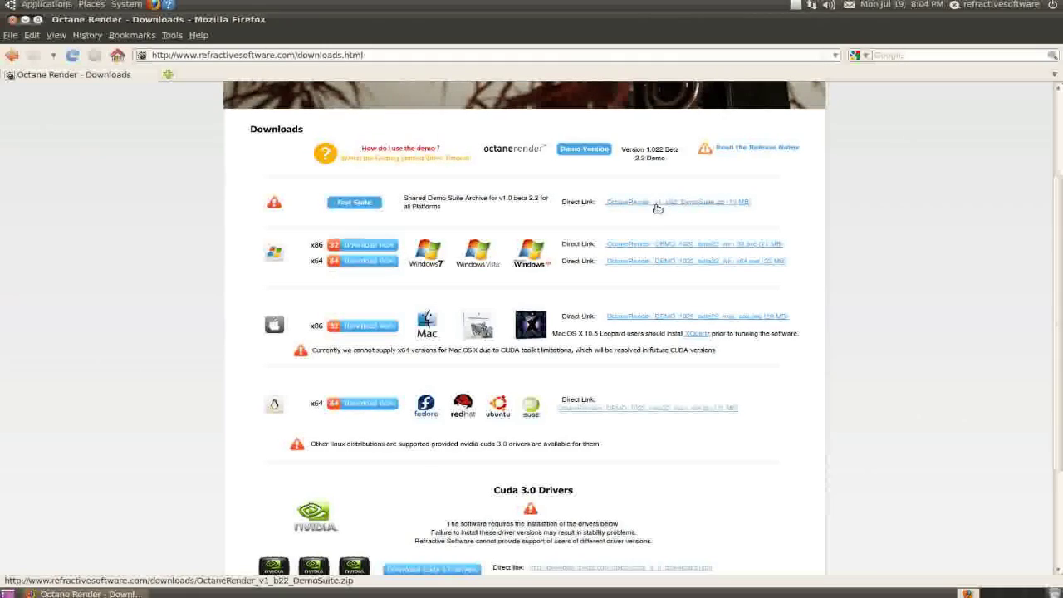
scroll(349, 360, down, 3)
click(367, 280)
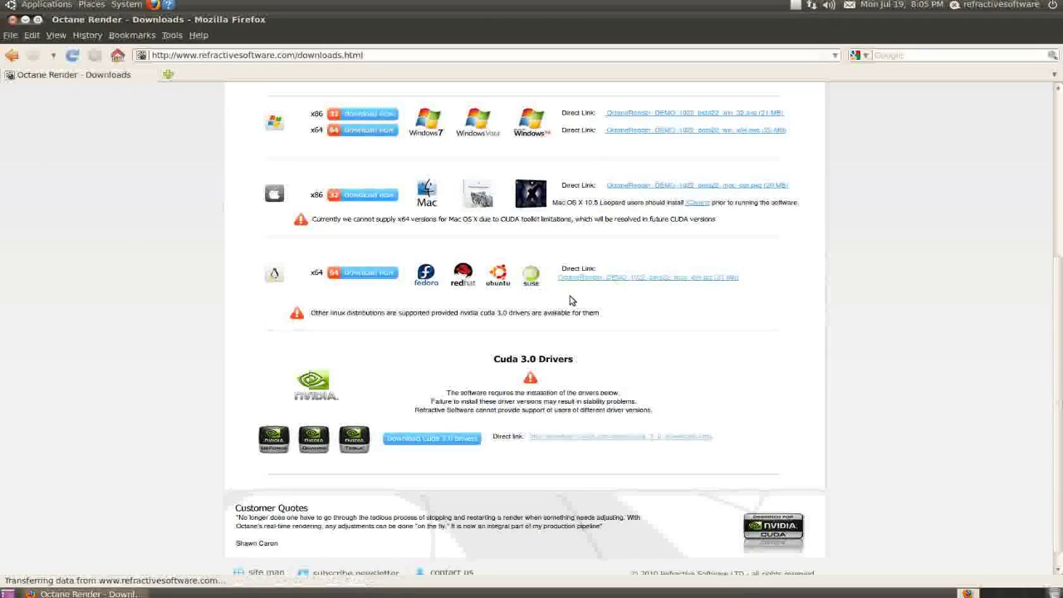
- Follow the direct link to the CUDA 3.0 downloads page and go to the 64-bit developer drivers for Linux
scroll(630, 320, down, 1)
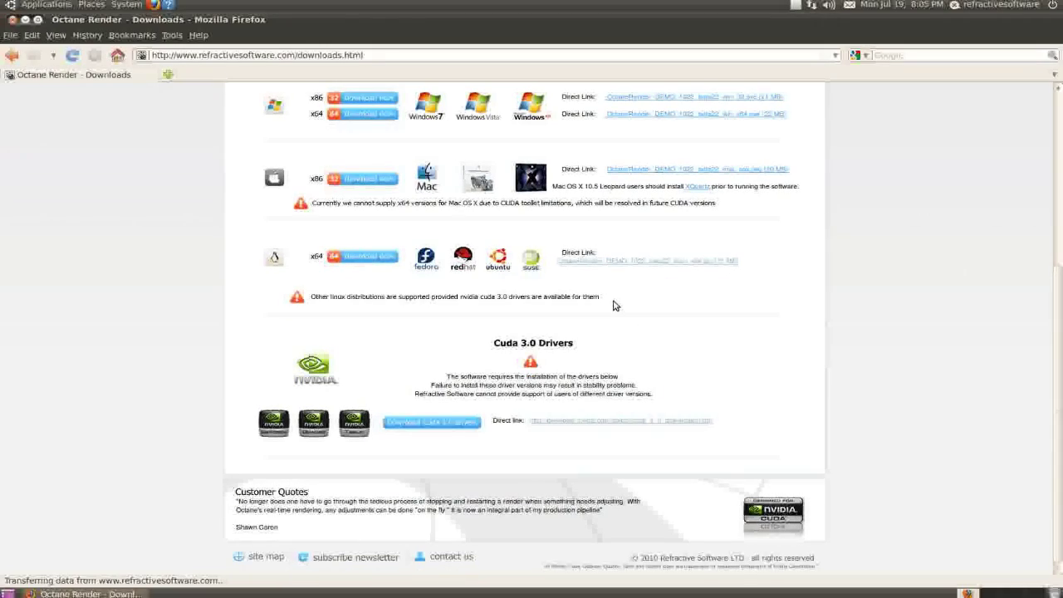
click(633, 423)
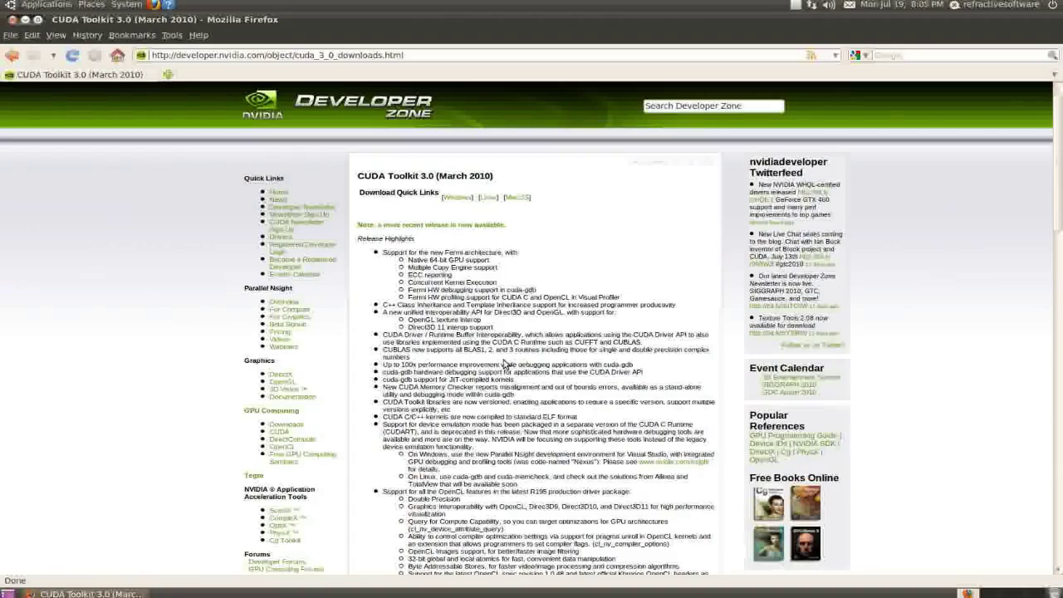
scroll(536, 386, down, 8)
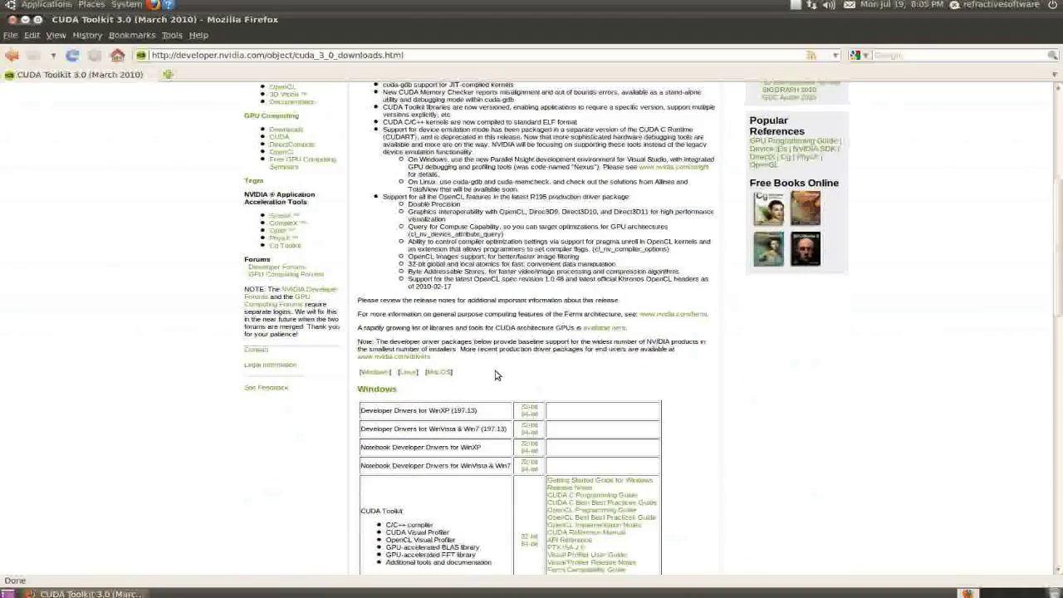
scroll(380, 404, down, 14)
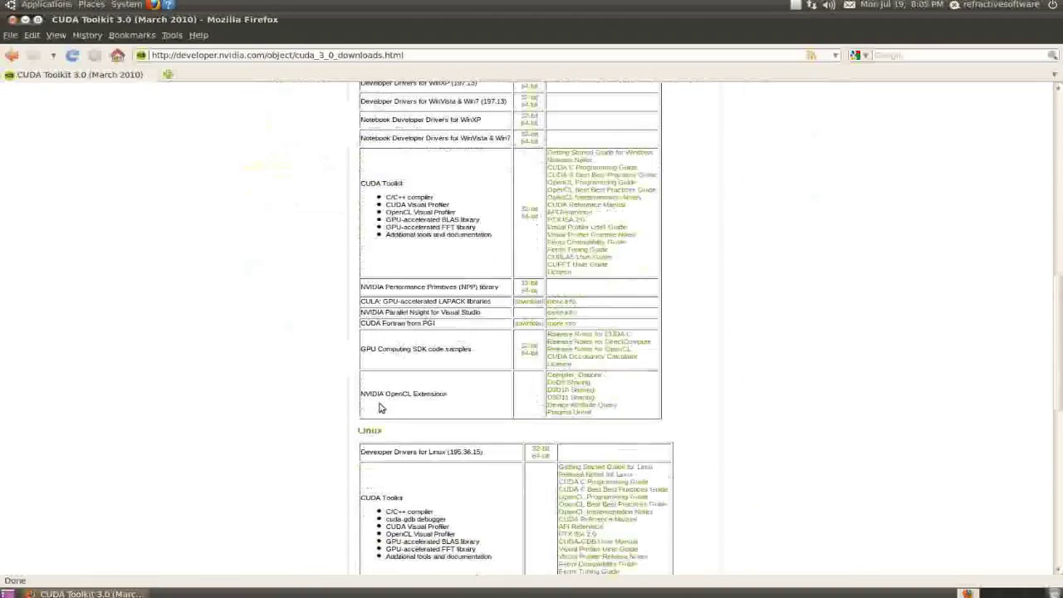
scroll(433, 382, down, 2)
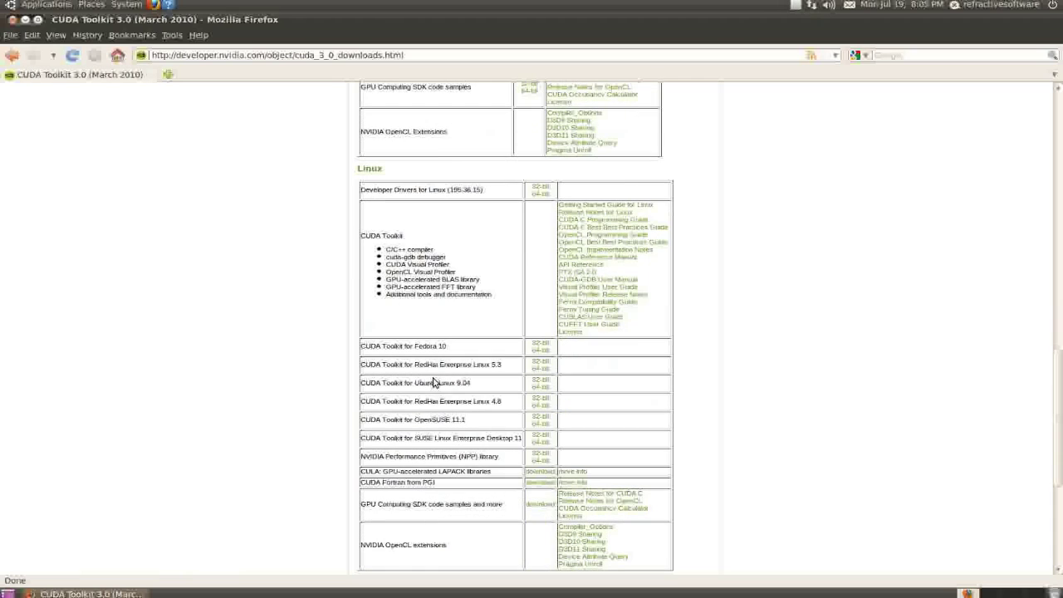
click(541, 195)
- Look through the CUDA Toolkit packages offered for Linux distributions and close the browser
scroll(504, 236, down, 3)
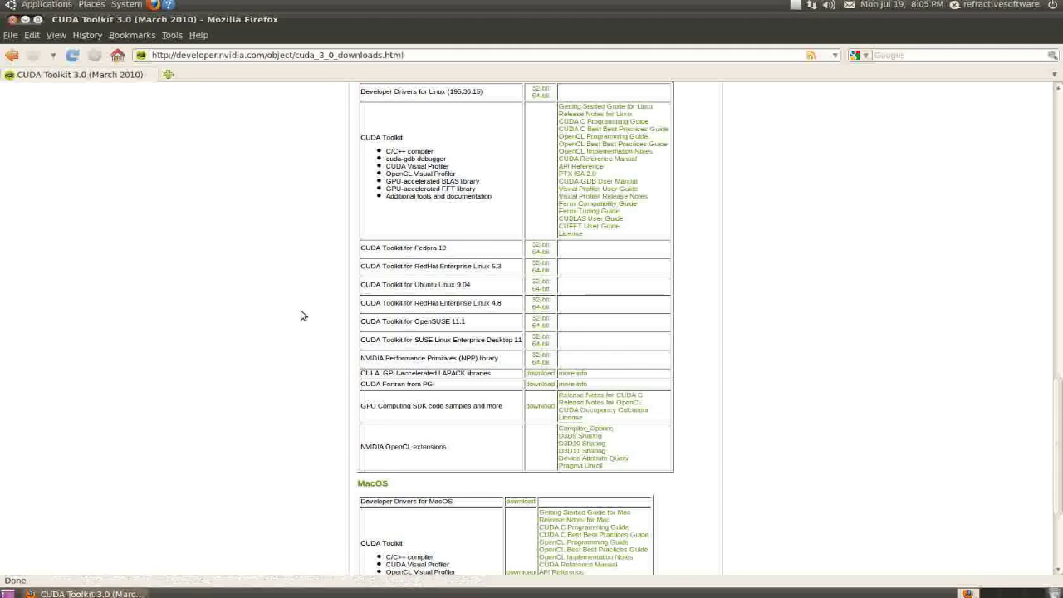
scroll(302, 313, up, 4)
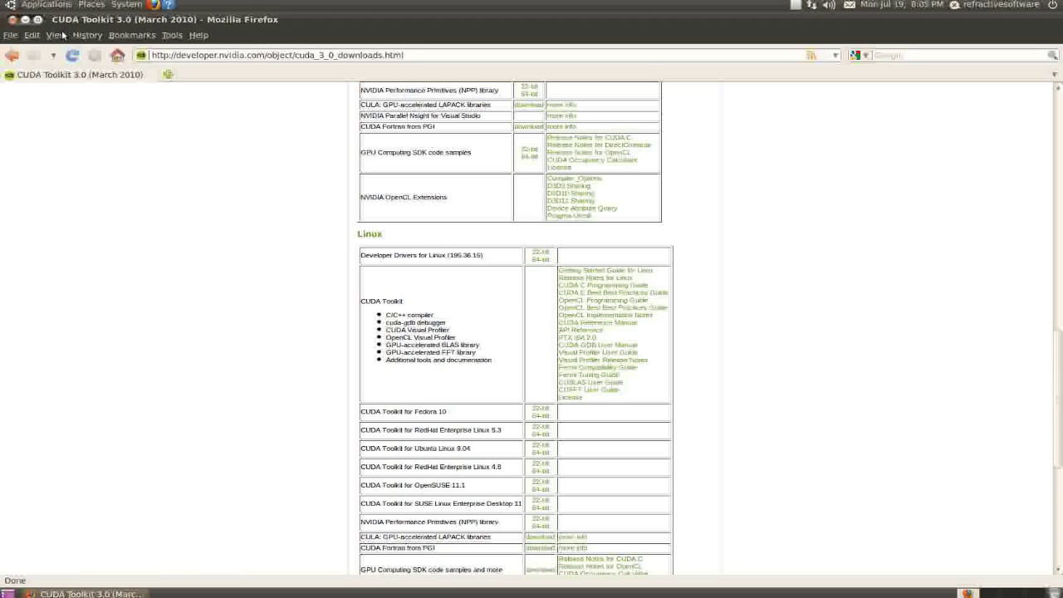
click(13, 19)
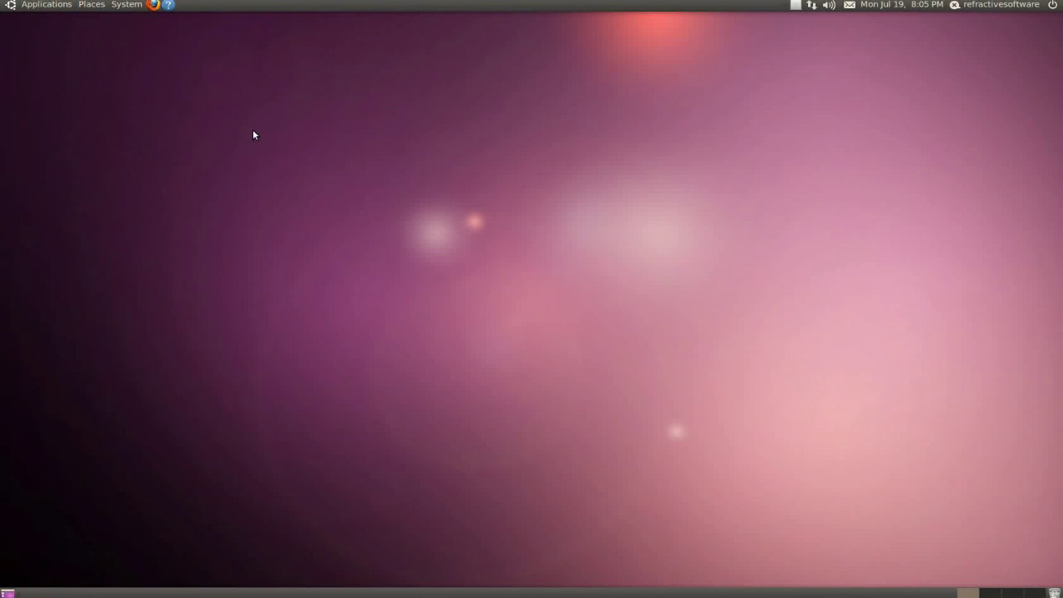
- Check the status of the NVIDIA accelerated graphics driver in Hardware Drivers and close the window
click(126, 5)
mouse_move(150, 39)
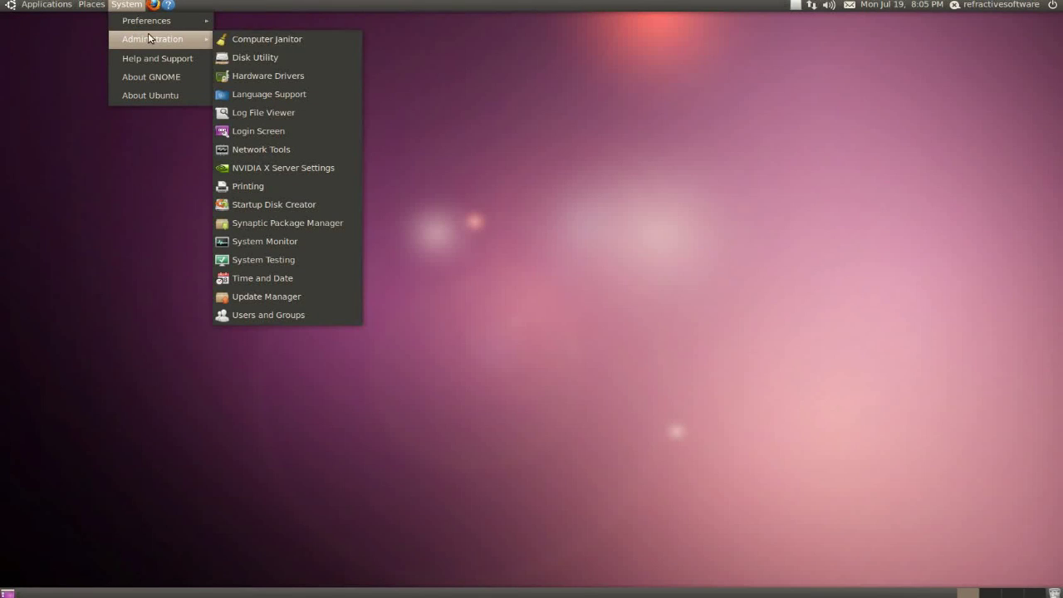
click(294, 76)
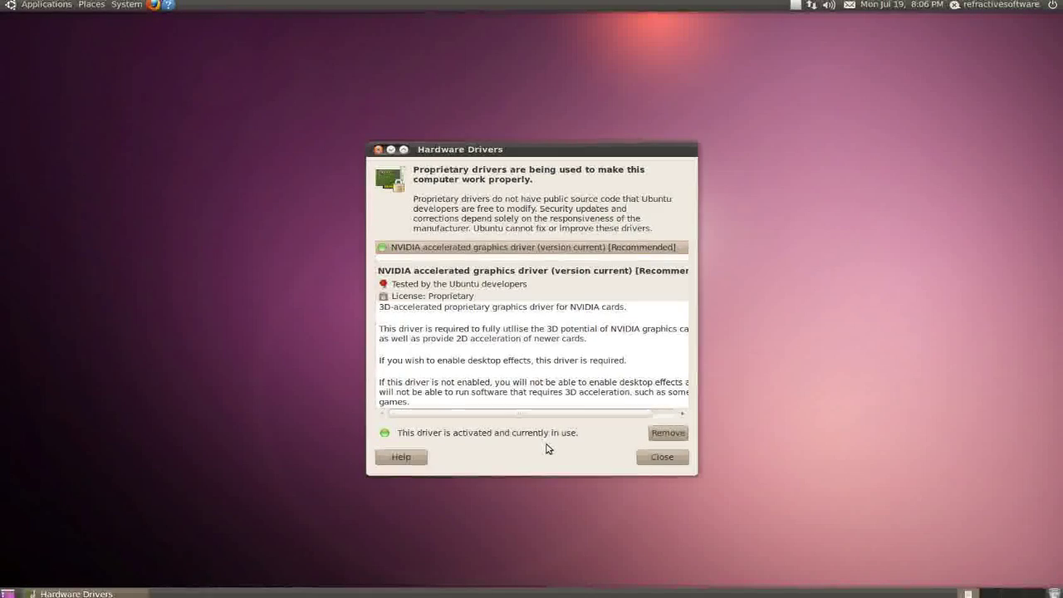
drag(576, 157, 434, 253)
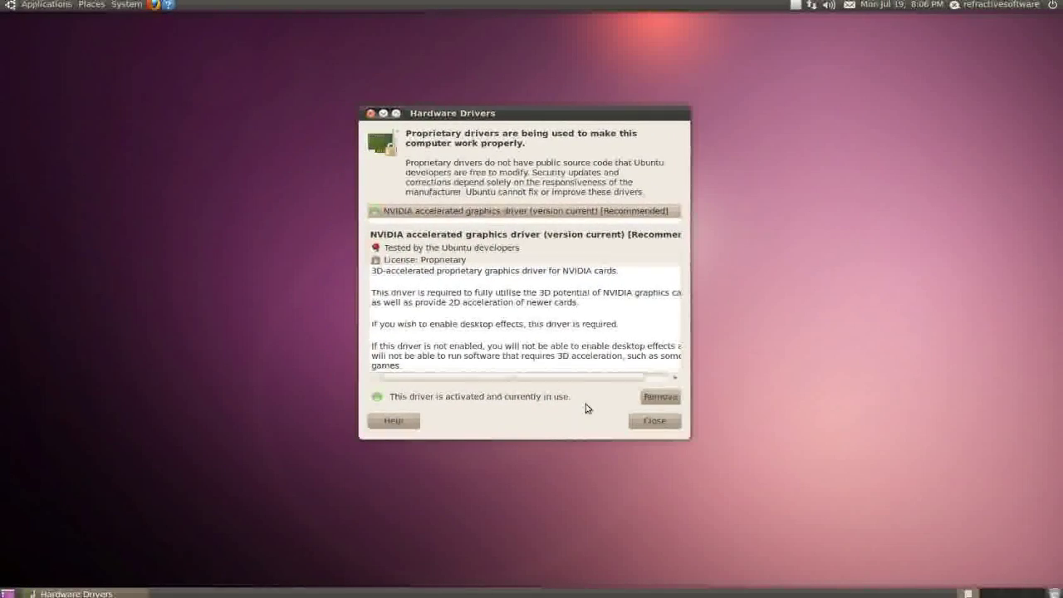
click(654, 422)
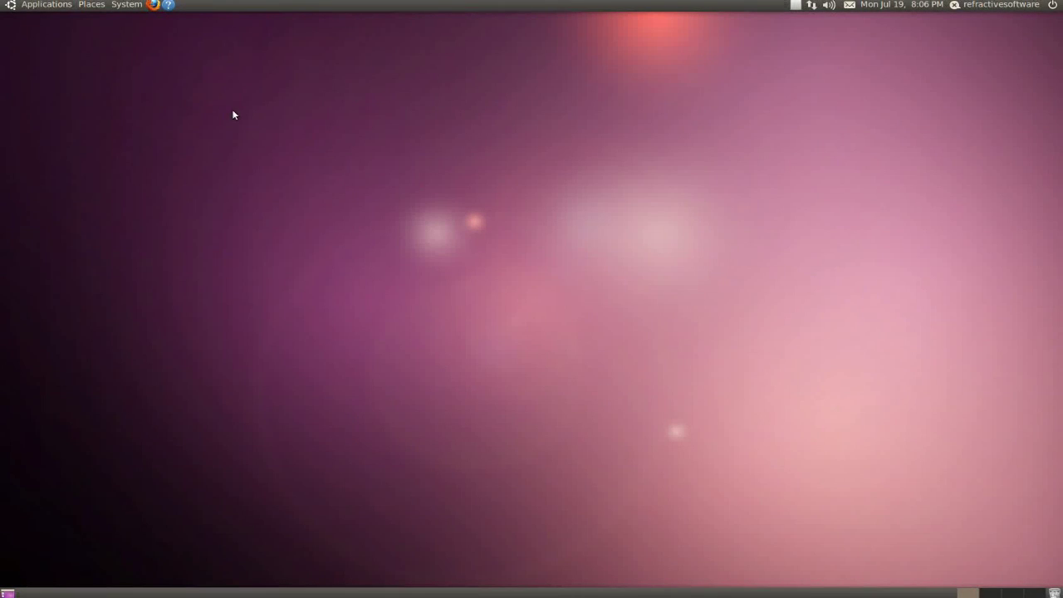
- Open a Terminal and change the working directory to Downloads
click(47, 5)
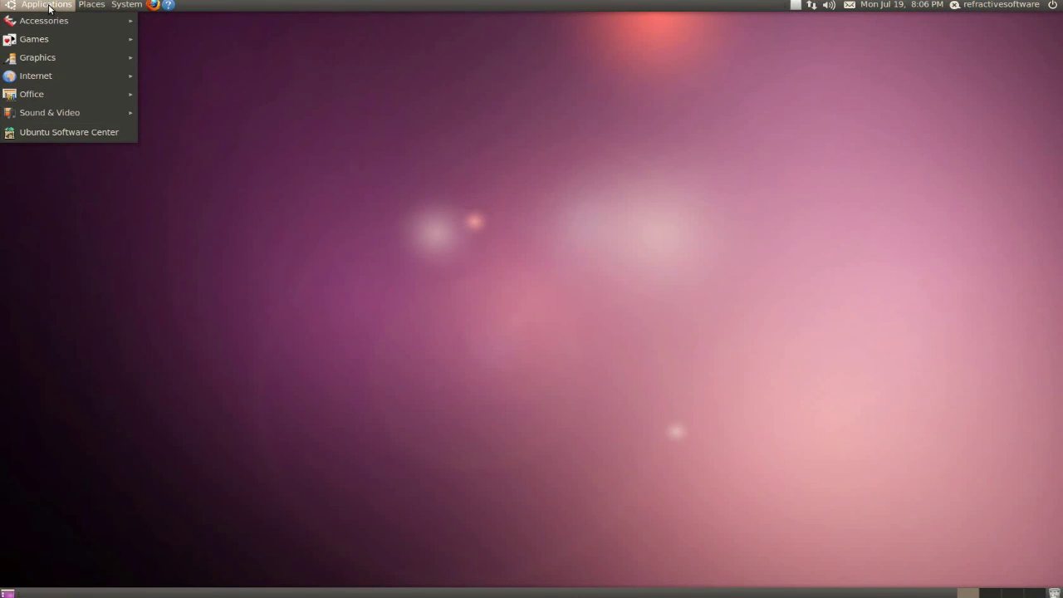
mouse_move(50, 21)
click(200, 191)
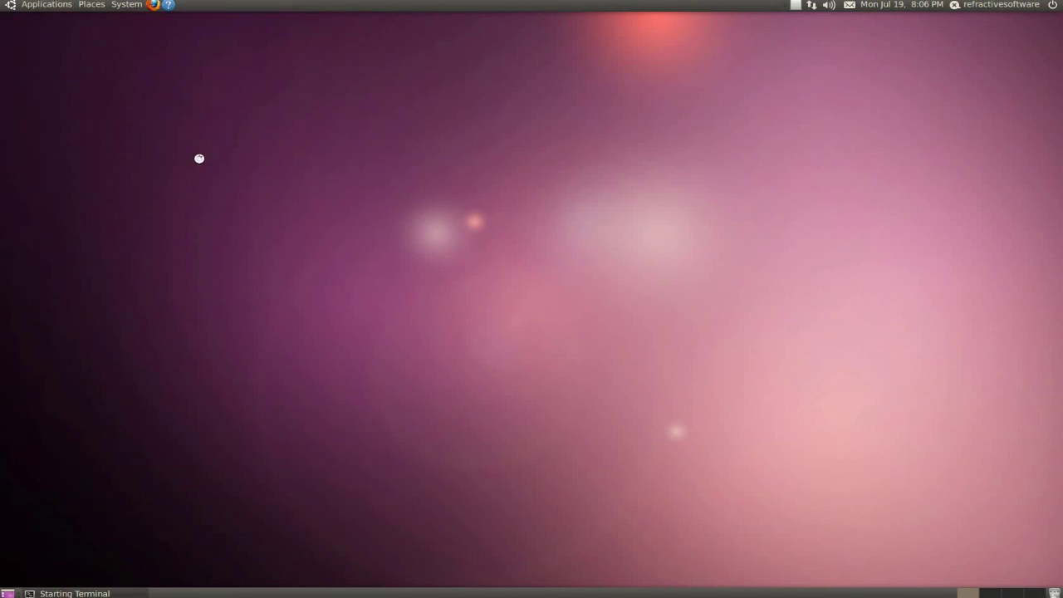
drag(203, 24, 516, 176)
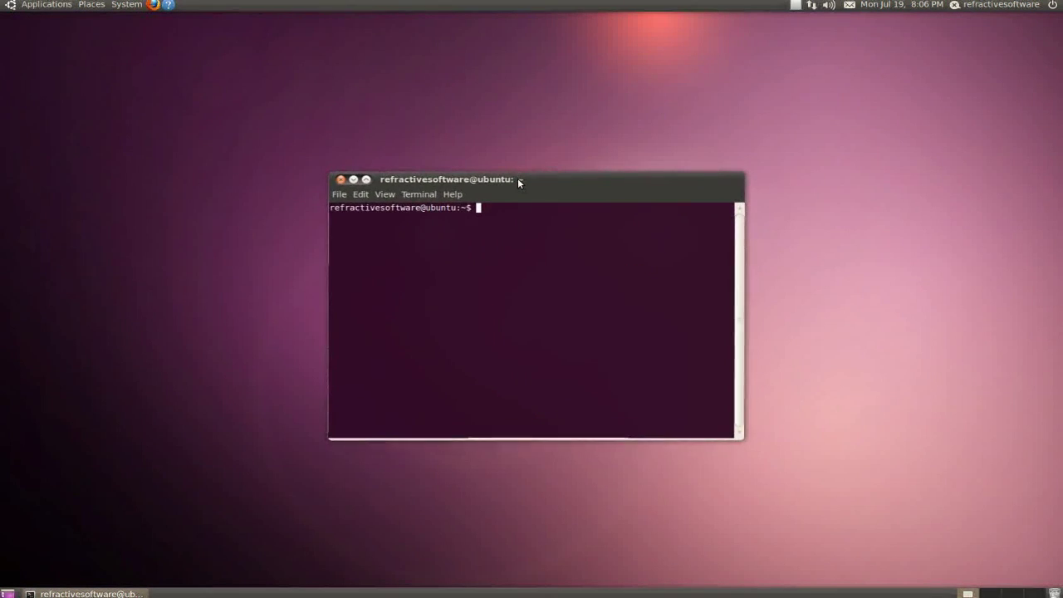
text(cd Down)
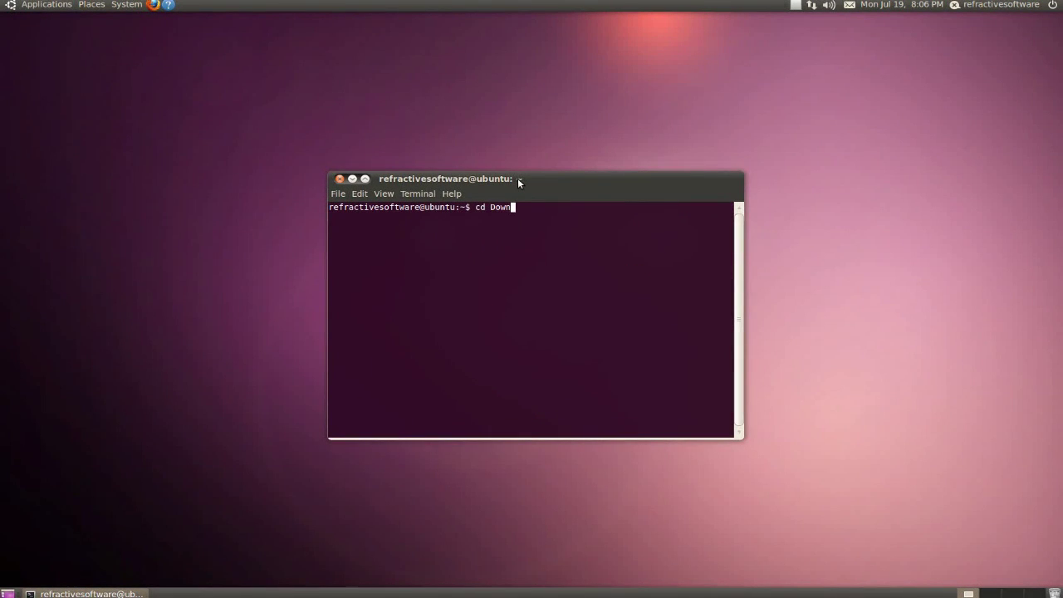
text(loads)
key(Return)
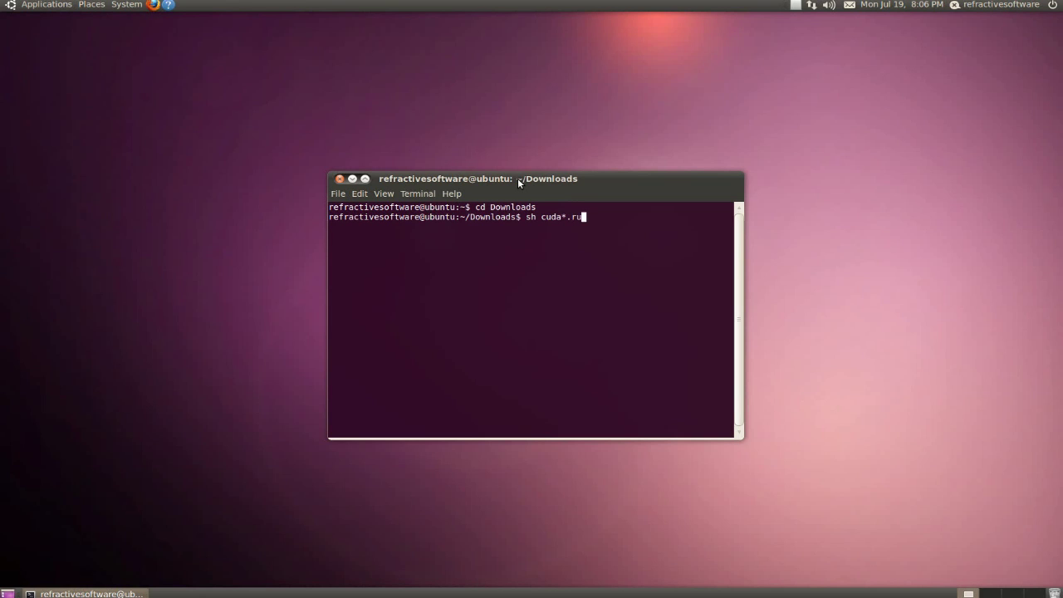
- Run the CUDA toolkit installer with sh cuda*.run, accept the default install path, answer abort to the uninstall question, and close the Terminal
key(Return)
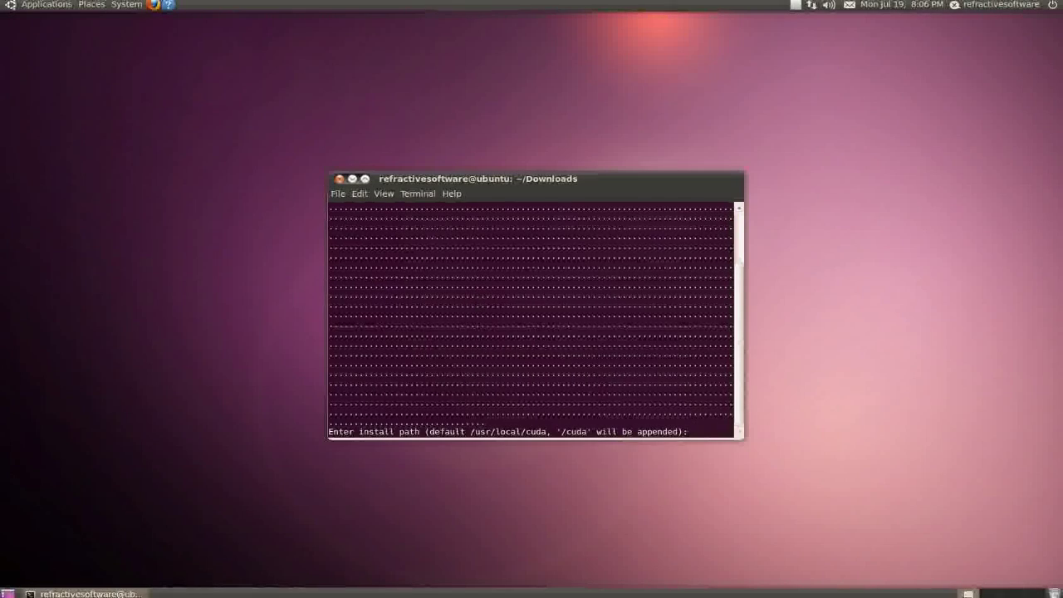
key(Return)
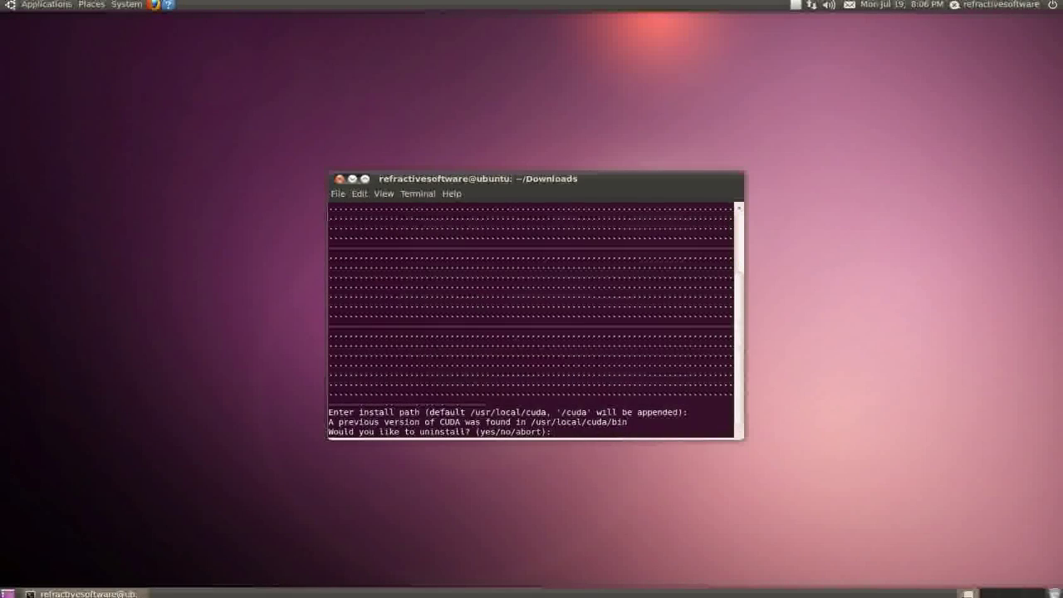
text(abort)
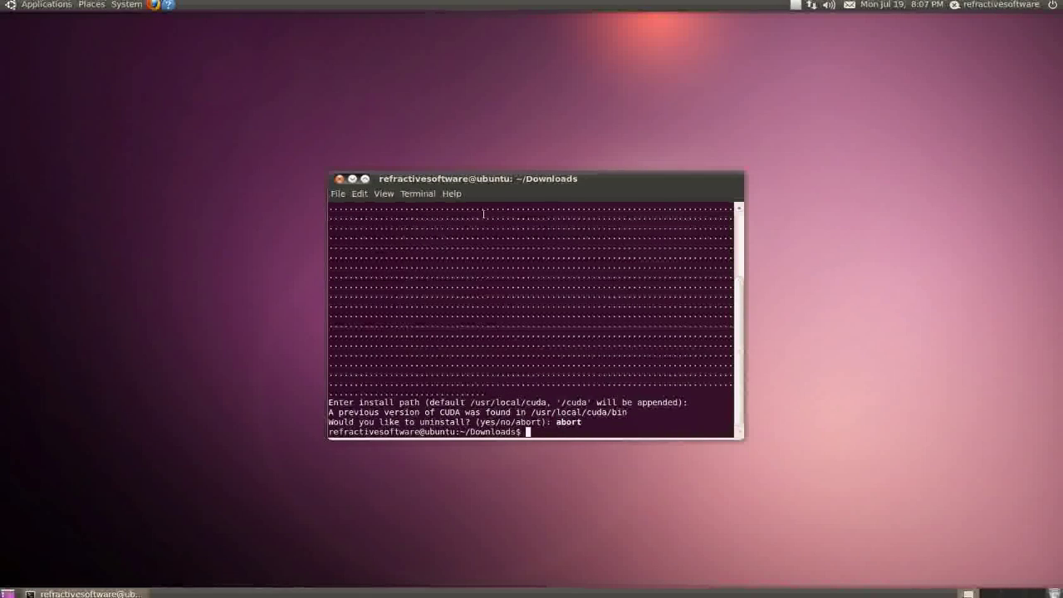
click(339, 180)
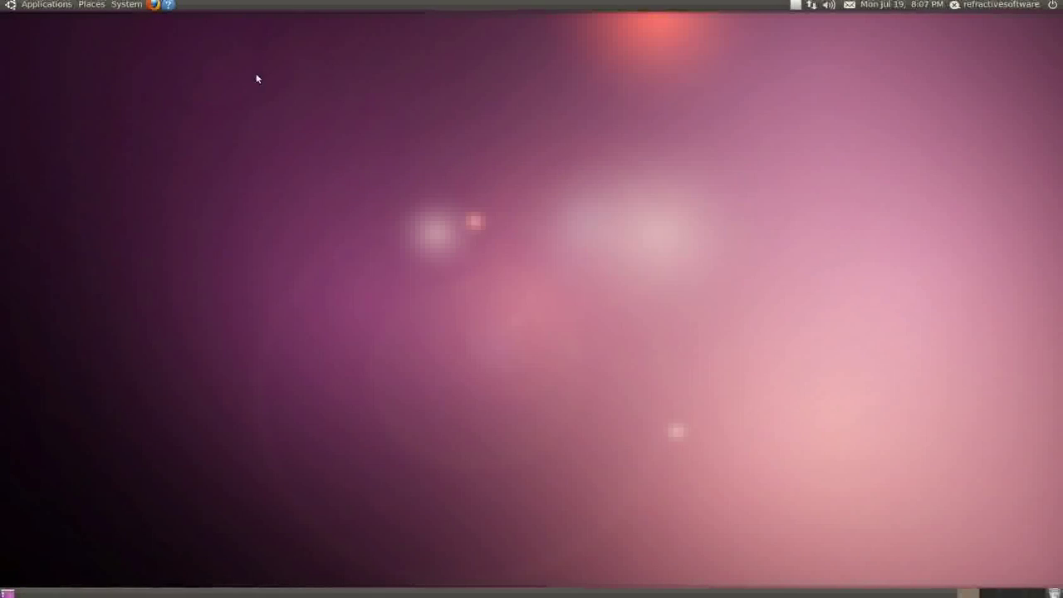
- Open the Downloads folder and look at the contents of the Demo Suite folder
click(94, 5)
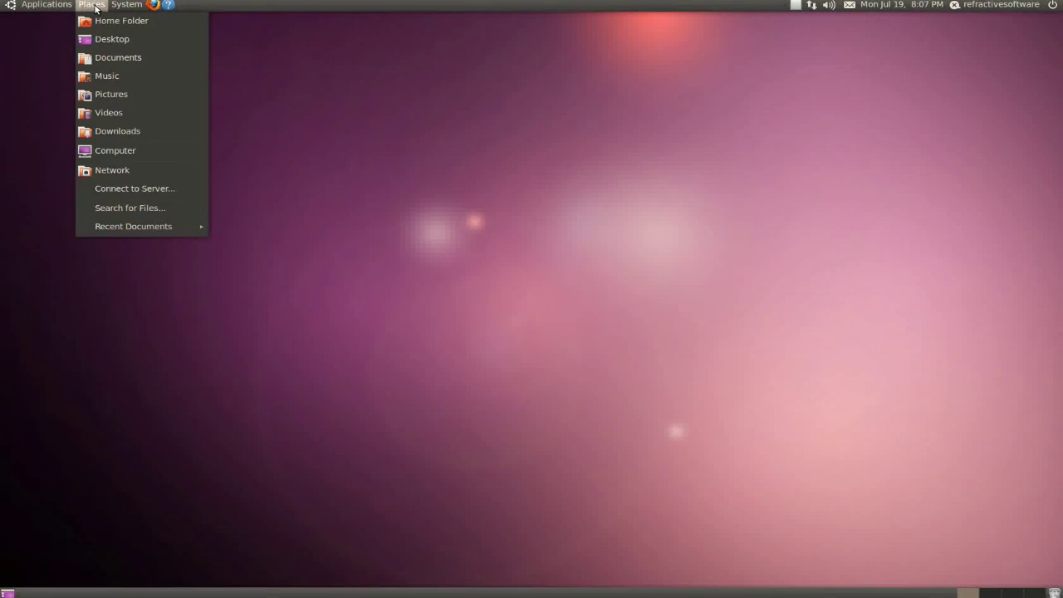
click(116, 131)
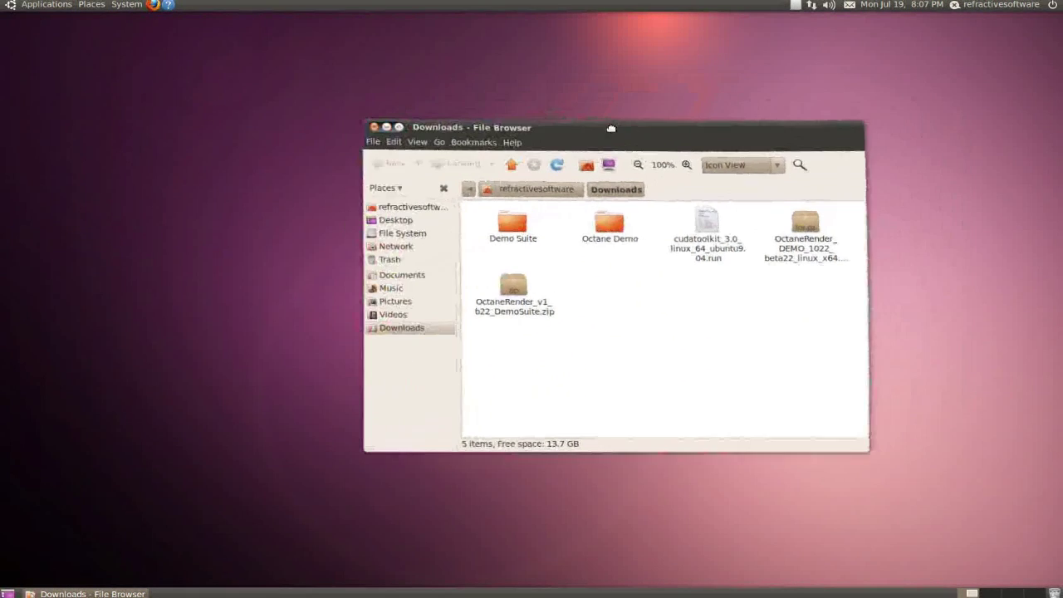
drag(611, 128, 591, 133)
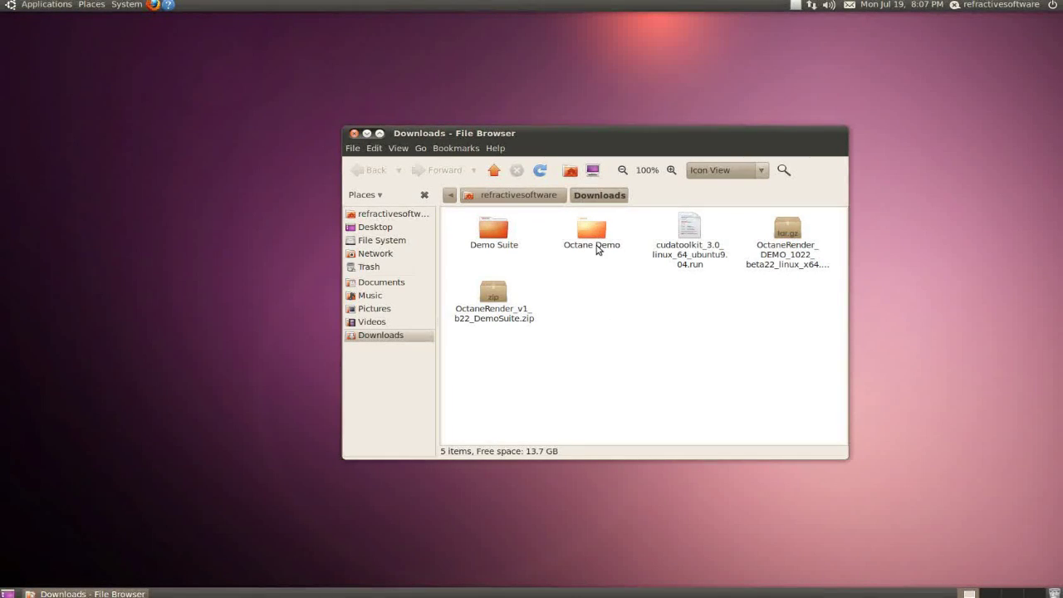
double_click(494, 232)
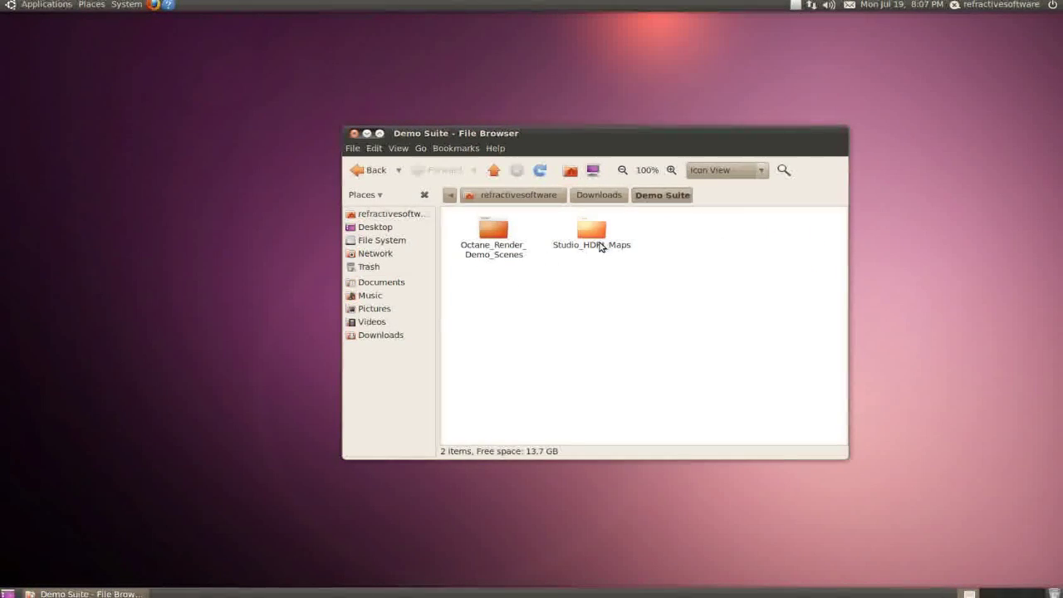
click(372, 171)
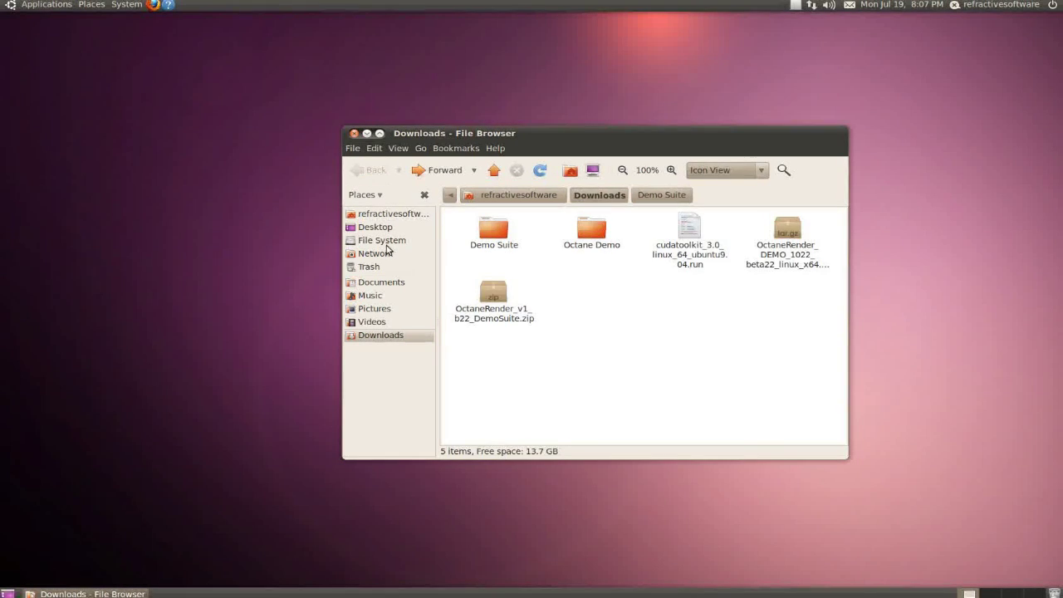
- Launch the octanedemo program from the Octane Demo folder in Downloads
double_click(592, 235)
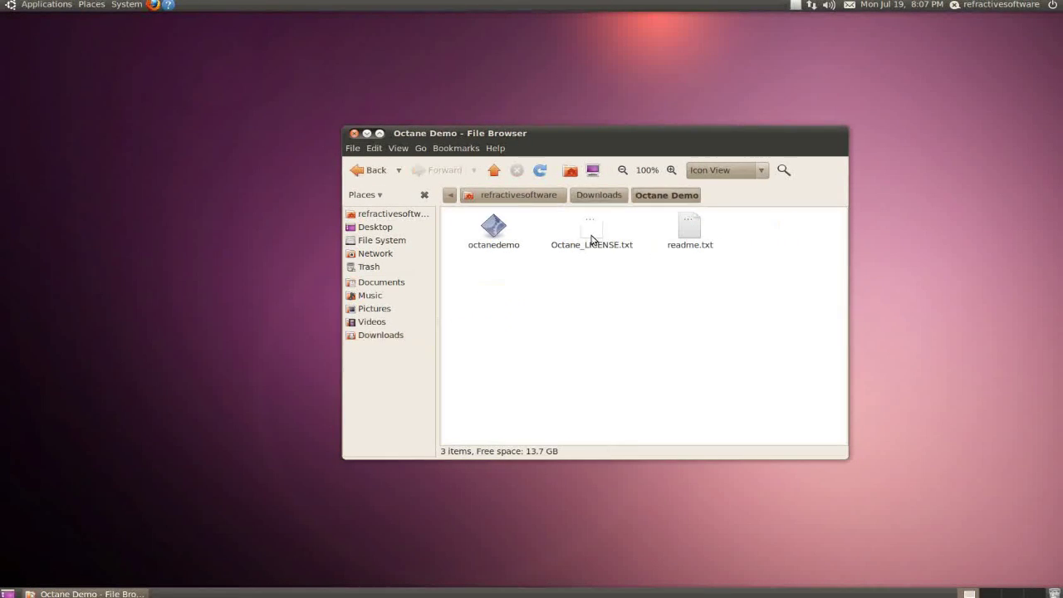
double_click(492, 226)
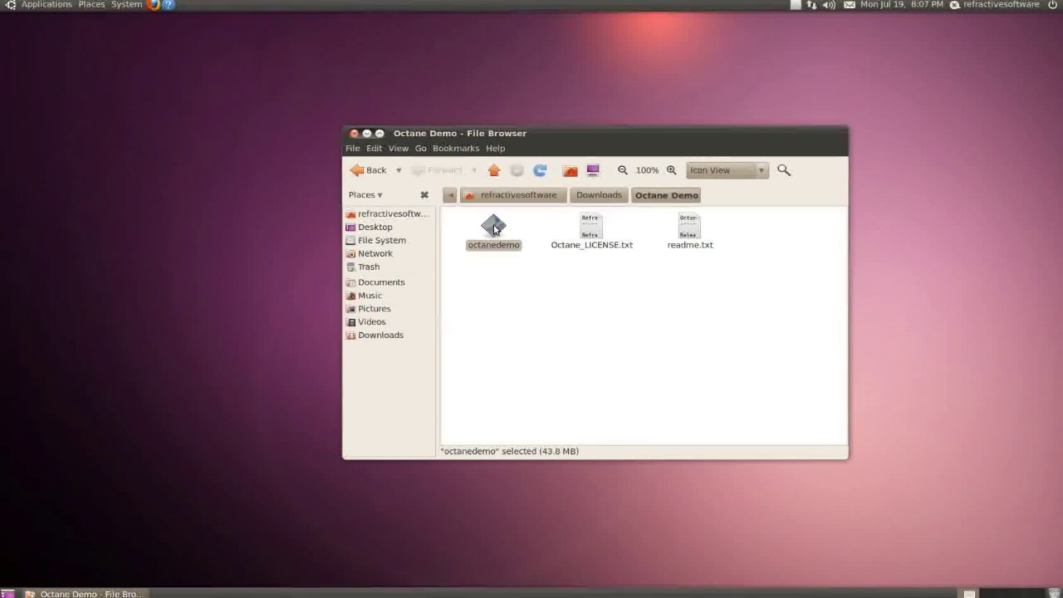